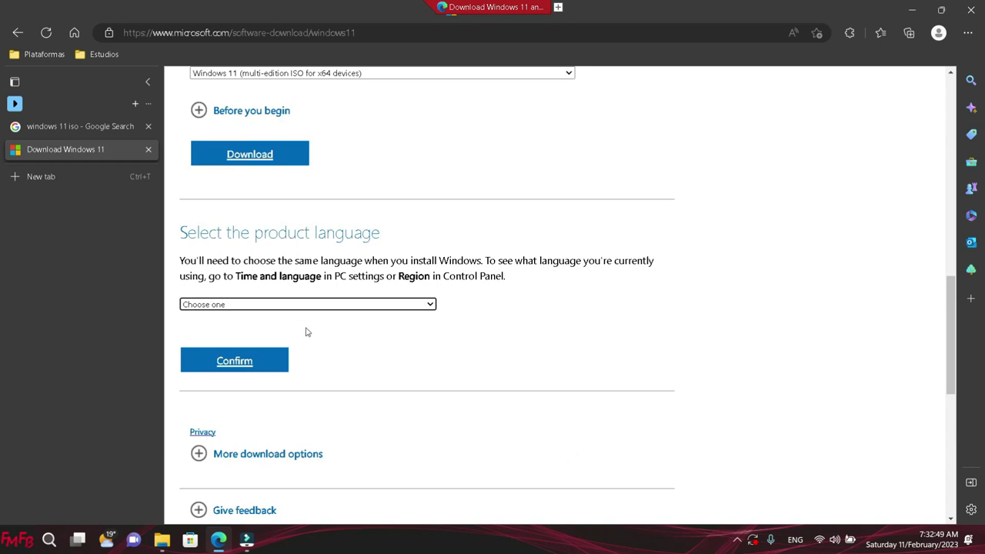
- Choose English (United States) as the product language, confirm it, and request the 64-bit Windows 11 download
{"action": "left_click", "coordinate": [305, 308]}
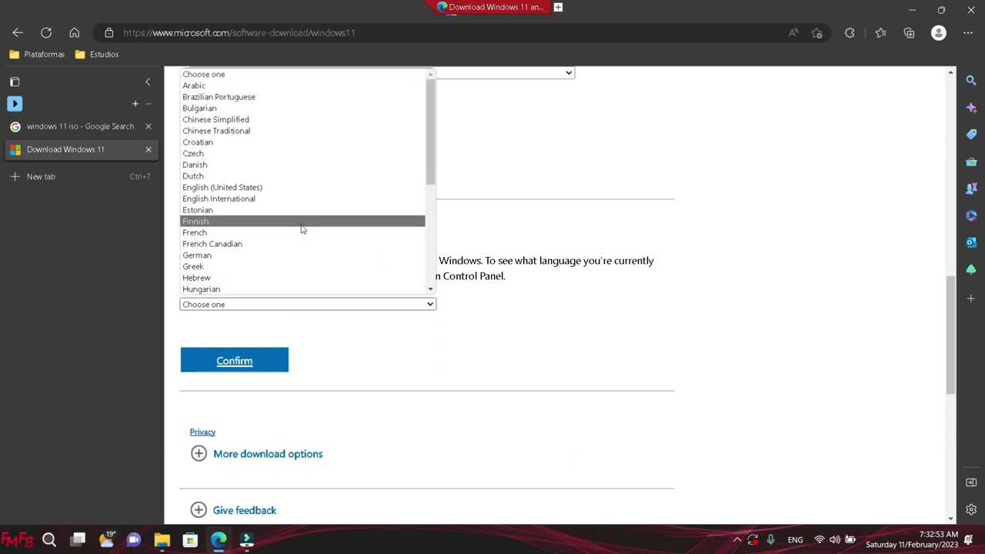
{"action": "left_click", "coordinate": [286, 188]}
{"action": "left_click", "coordinate": [259, 364]}
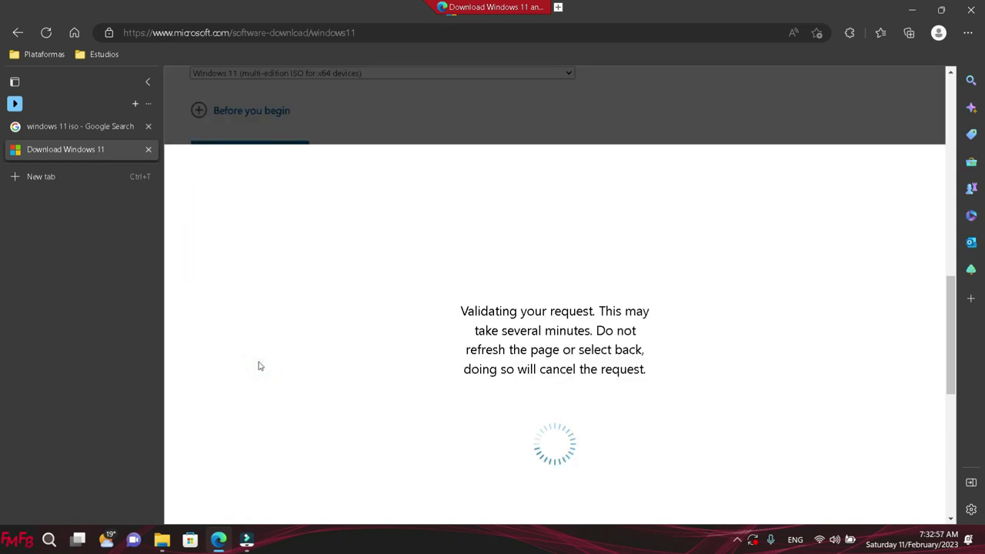
{"action": "scroll", "coordinate": [316, 347], "scroll_direction": "down", "scroll_amount": 2}
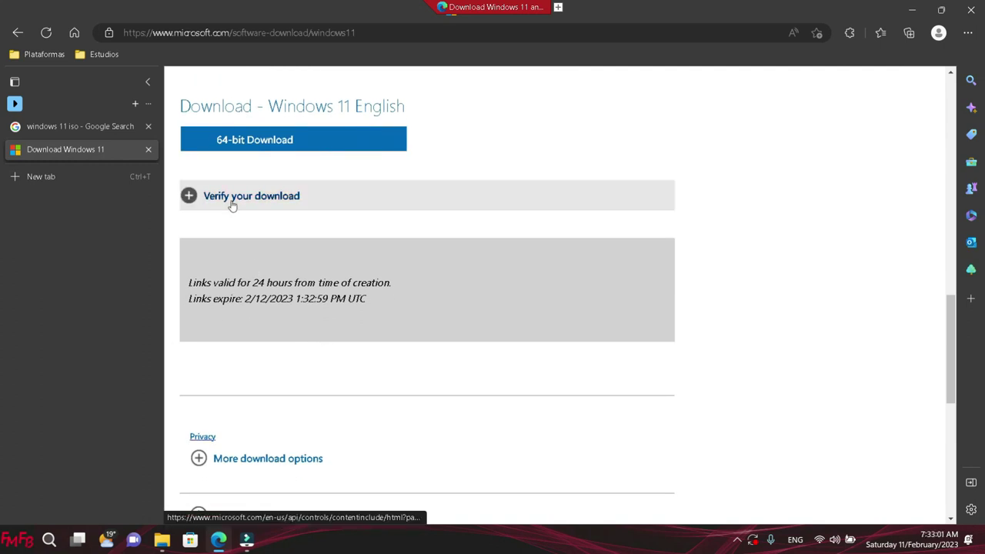
{"action": "left_click", "coordinate": [243, 150]}
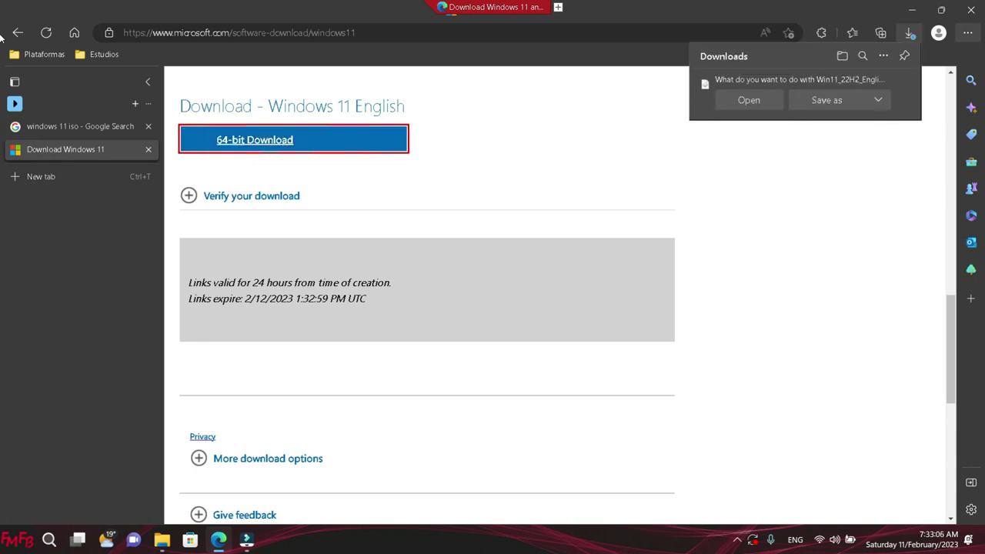
{"action": "left_click", "coordinate": [905, 83]}
- Switch to File Explorer and select Win11_22H2_English_x64v1.iso in the Windows 11 folder
{"action": "left_click", "coordinate": [912, 10]}
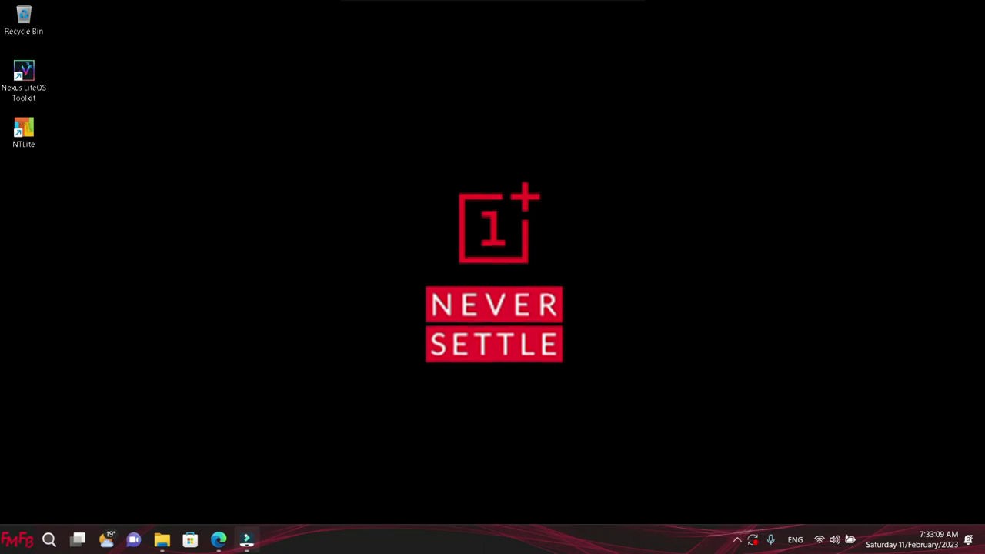
{"action": "left_click", "coordinate": [162, 539]}
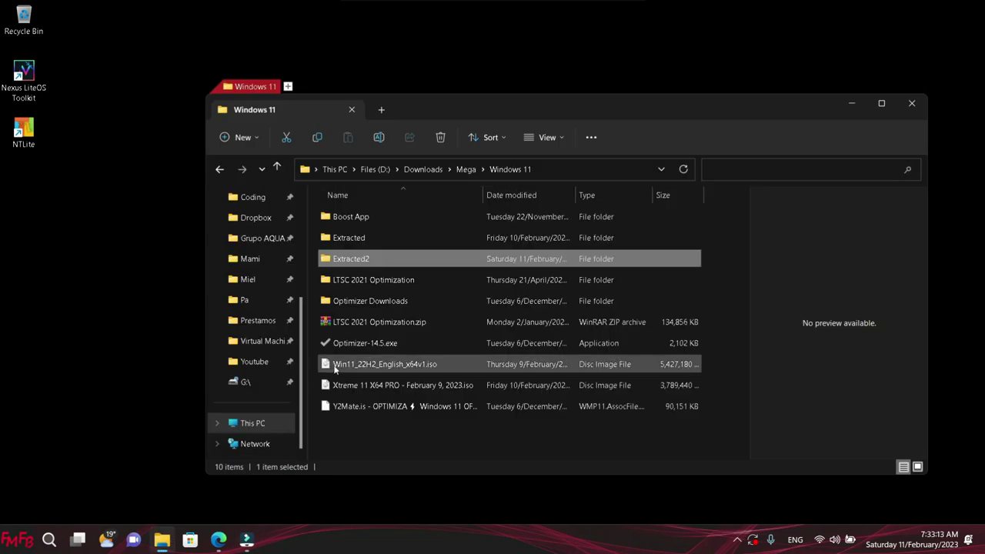
{"action": "left_click", "coordinate": [334, 370]}
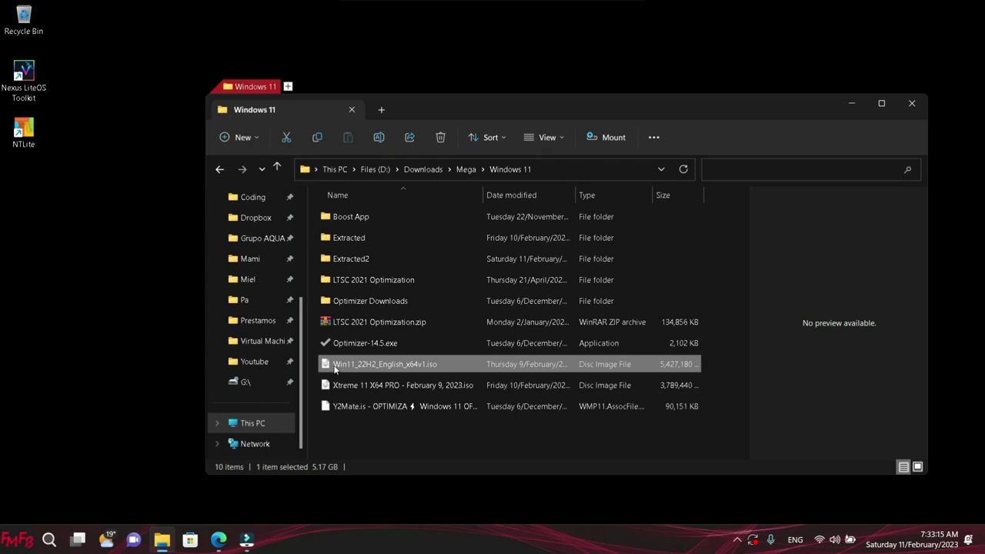
- Launch WinRAR, associate it with ISO files in its integration settings, and close the program
{"action": "left_click", "coordinate": [31, 545]}
{"action": "type", "text": "winrar"}
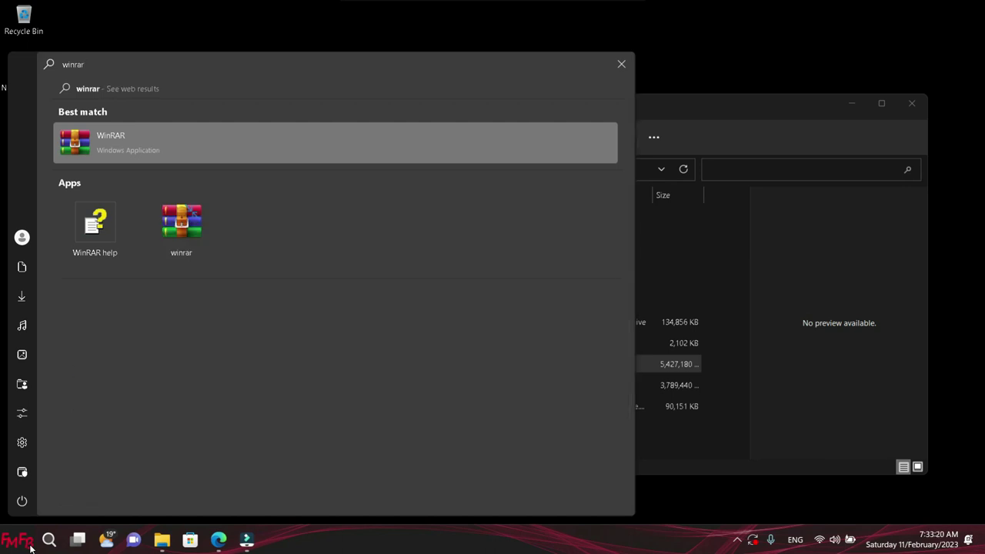
{"action": "key", "text": "Return"}
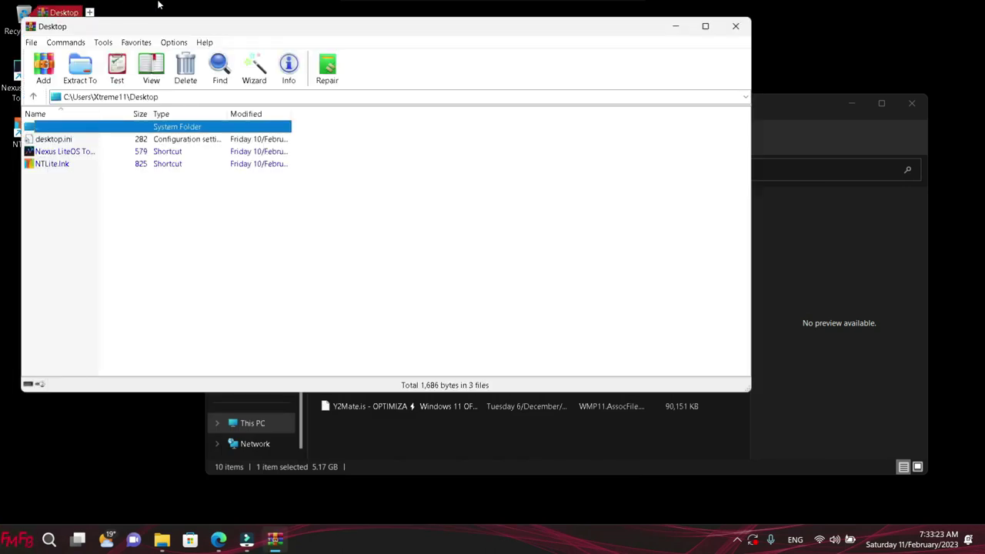
{"action": "left_click", "coordinate": [164, 44]}
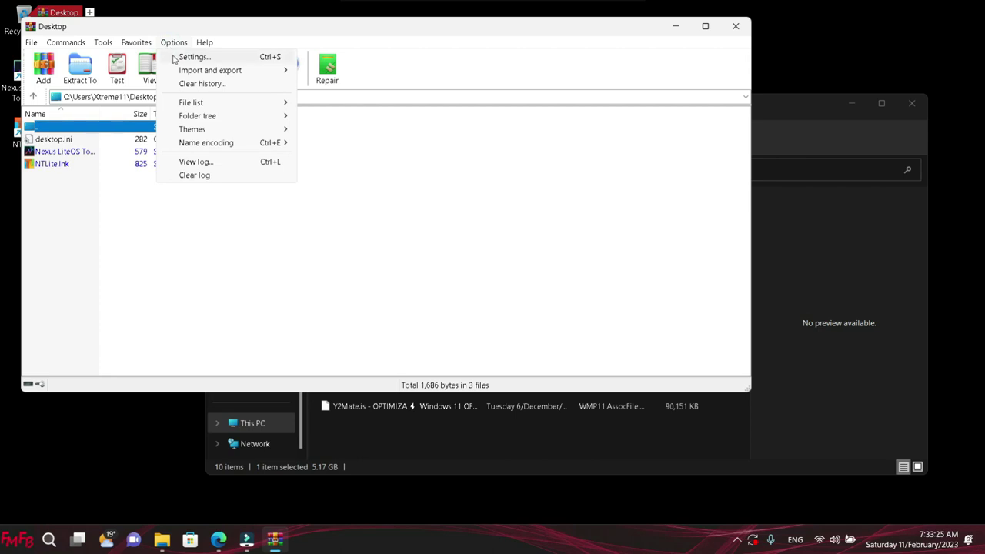
{"action": "left_click", "coordinate": [179, 57]}
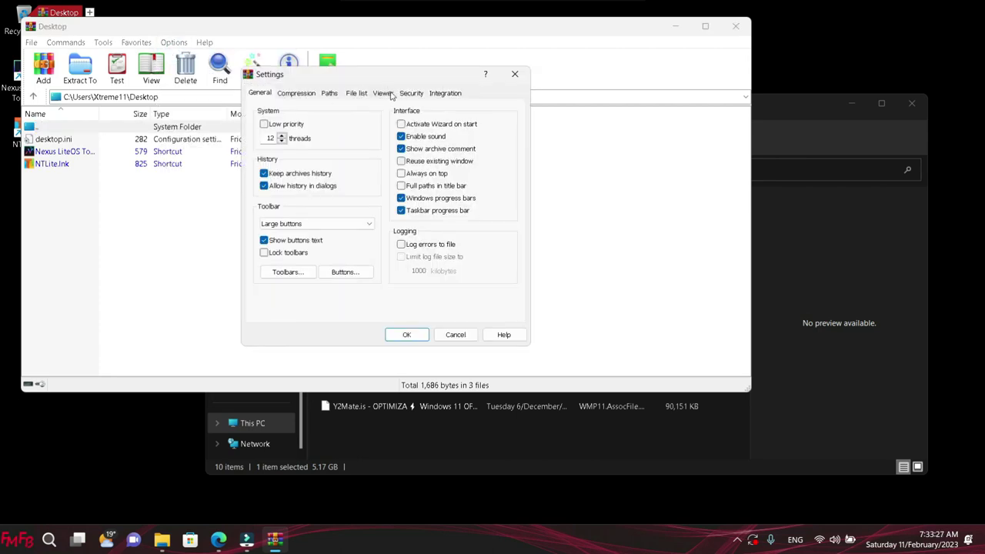
{"action": "left_click", "coordinate": [445, 93]}
{"action": "left_click", "coordinate": [275, 215]}
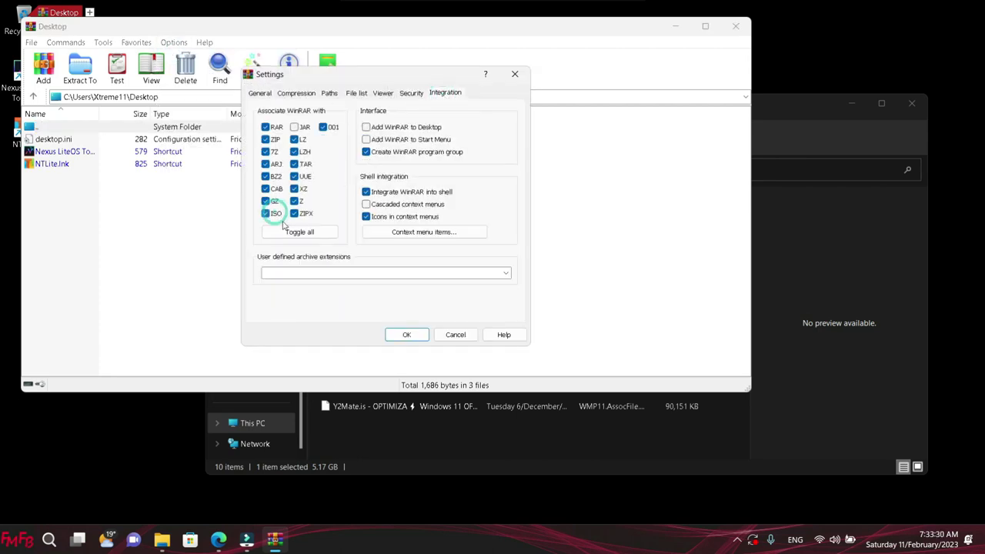
{"action": "left_click", "coordinate": [407, 335]}
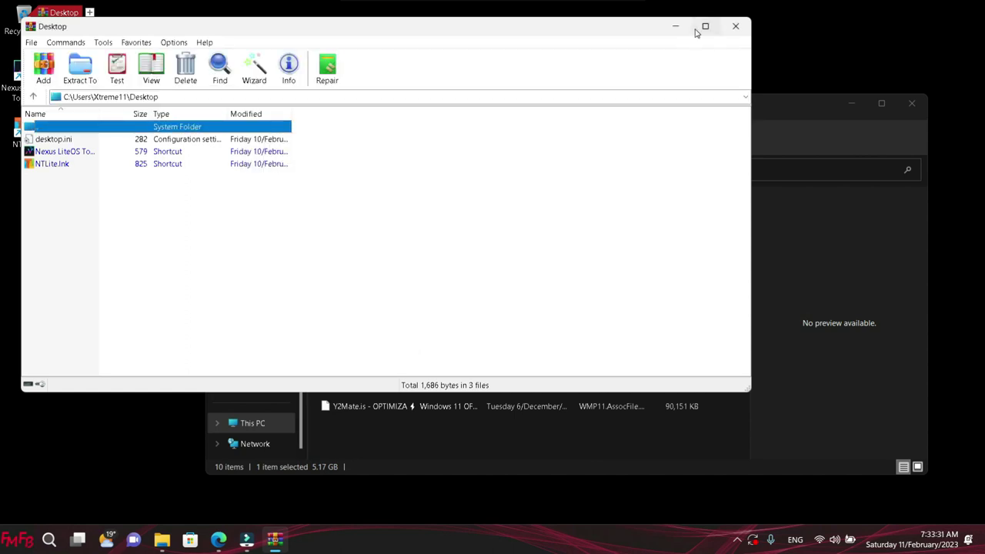
{"action": "left_click", "coordinate": [735, 26]}
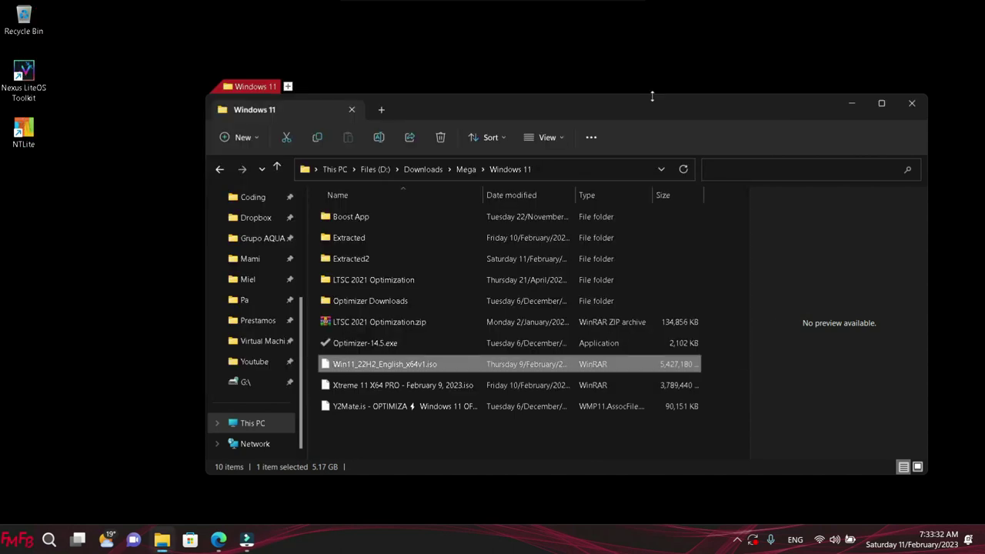
- Extract Win11_22H2_English_x64v1.iso with WinRAR, using the copied path D:\Downloads\Mega\Windows 11\Extracted2 as the destination
{"action": "right_click", "coordinate": [359, 365]}
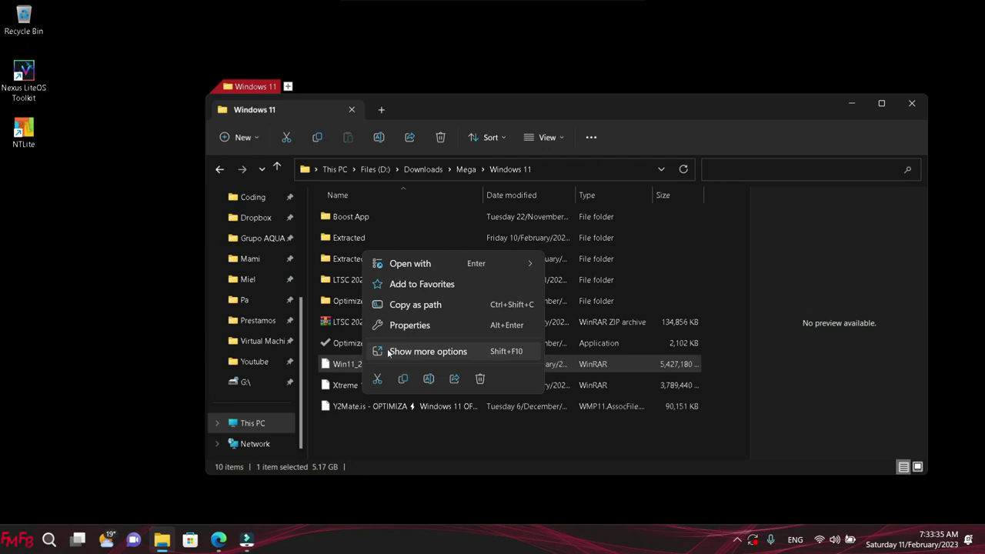
{"action": "left_click", "coordinate": [395, 357]}
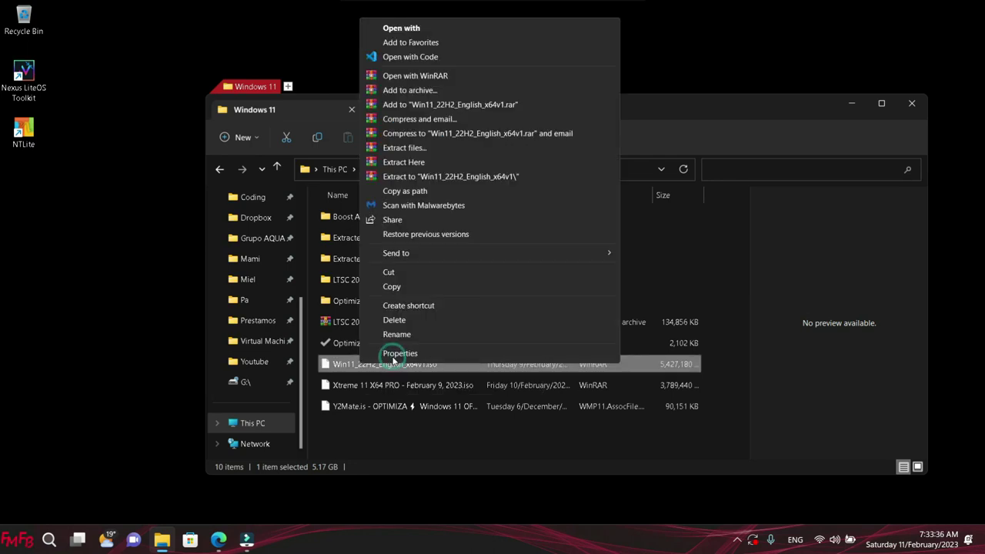
{"action": "left_click", "coordinate": [434, 151]}
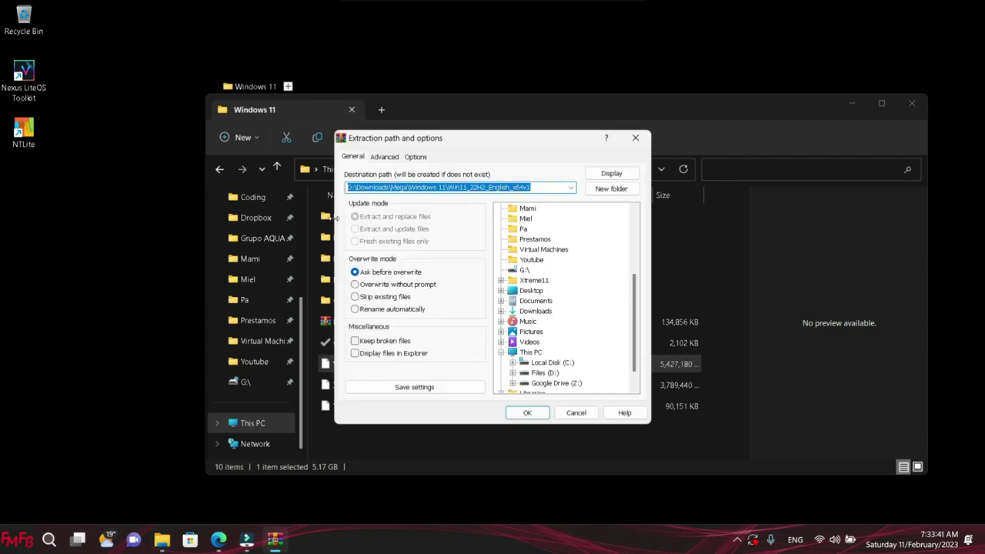
{"action": "key", "text": "Escape"}
{"action": "double_click", "coordinate": [348, 254]}
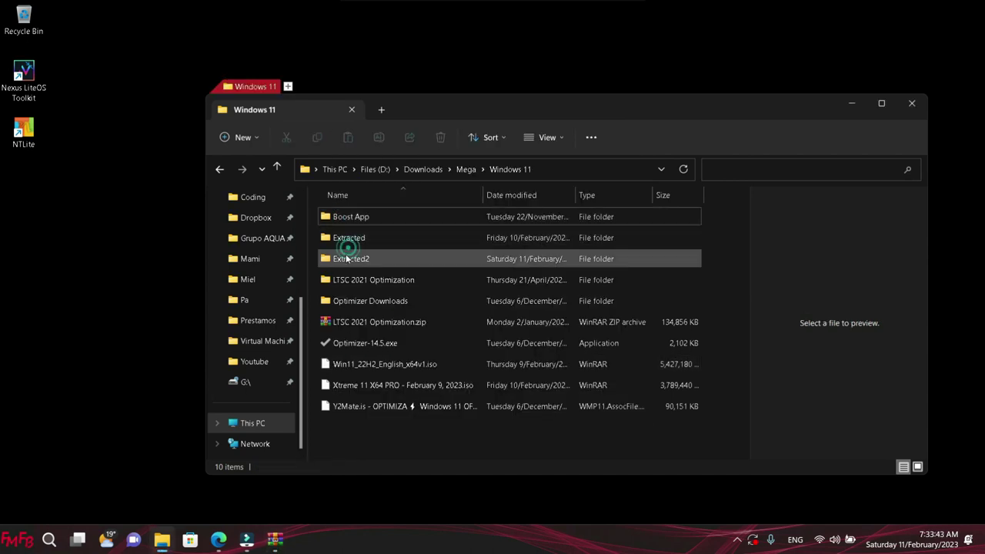
{"action": "left_click", "coordinate": [628, 171]}
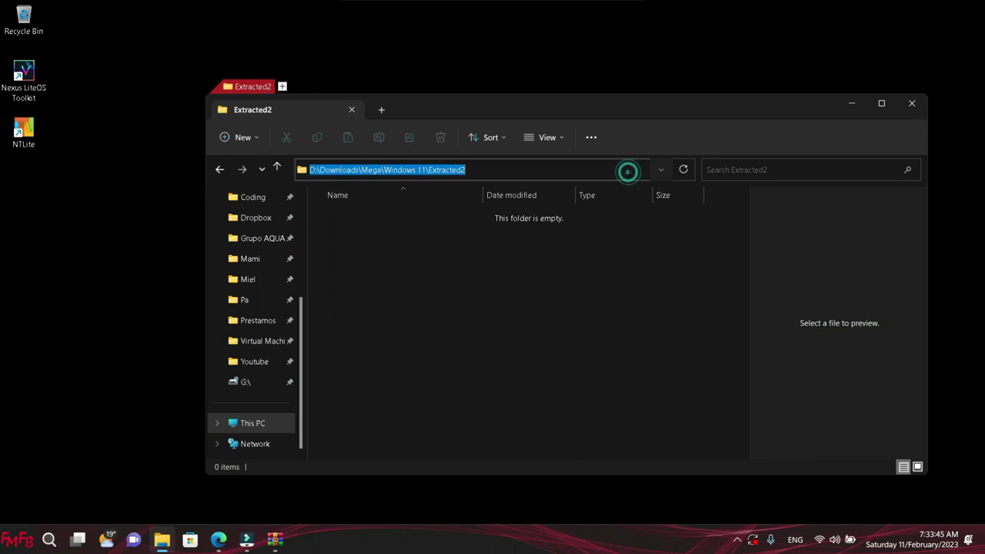
{"action": "key", "text": "ctrl+c"}
{"action": "key", "text": "alt+Tab"}
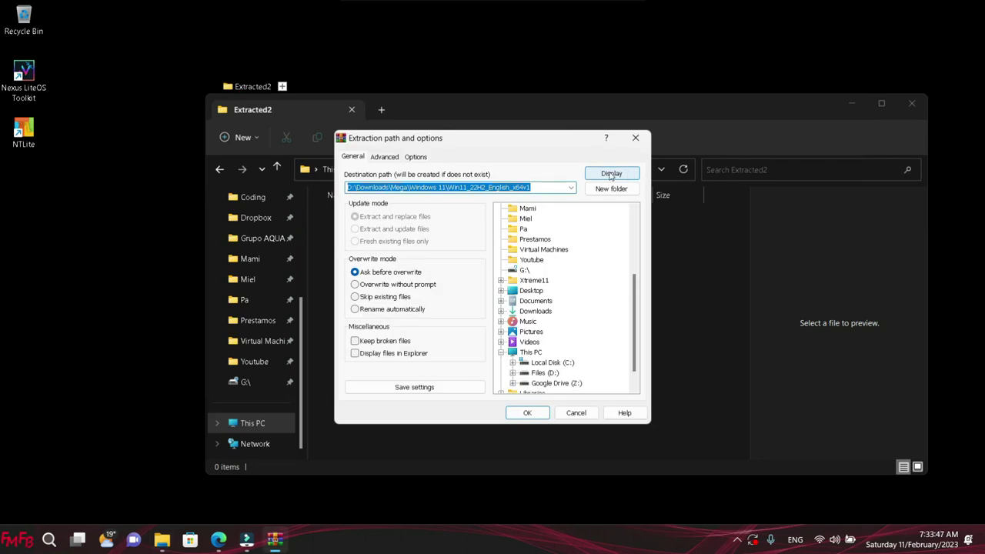
{"action": "key", "text": "ctrl+v"}
{"action": "key", "text": "Return"}
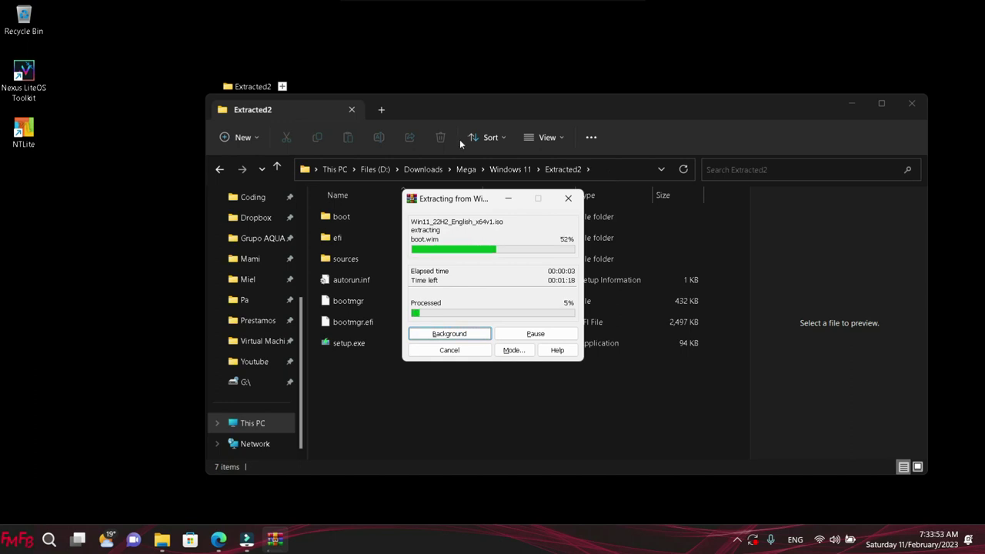
- Launch NTLite, add the fully extracted Extracted2 folder as an image source, and load its Windows 11 Professional edition
{"action": "left_click", "coordinate": [22, 123]}
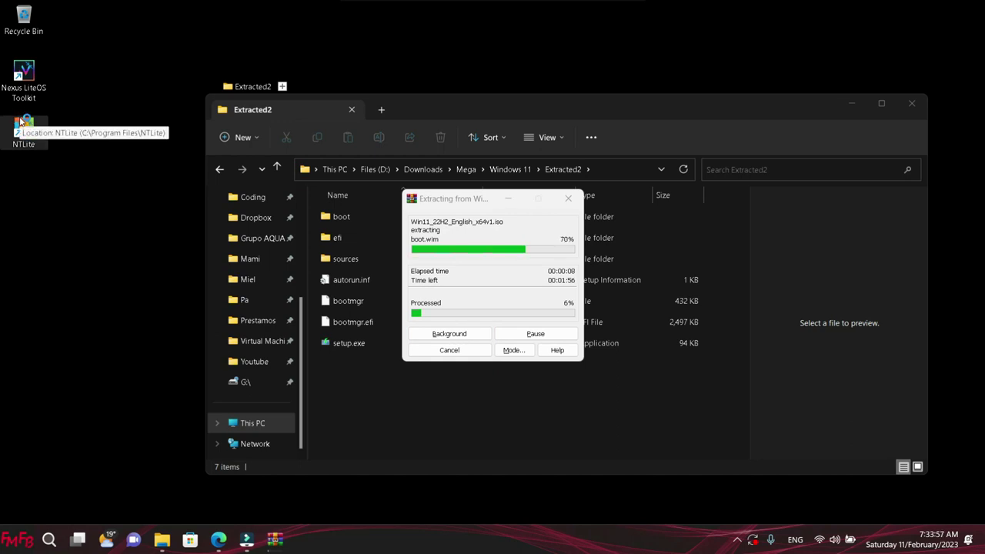
{"action": "double_click", "coordinate": [23, 115]}
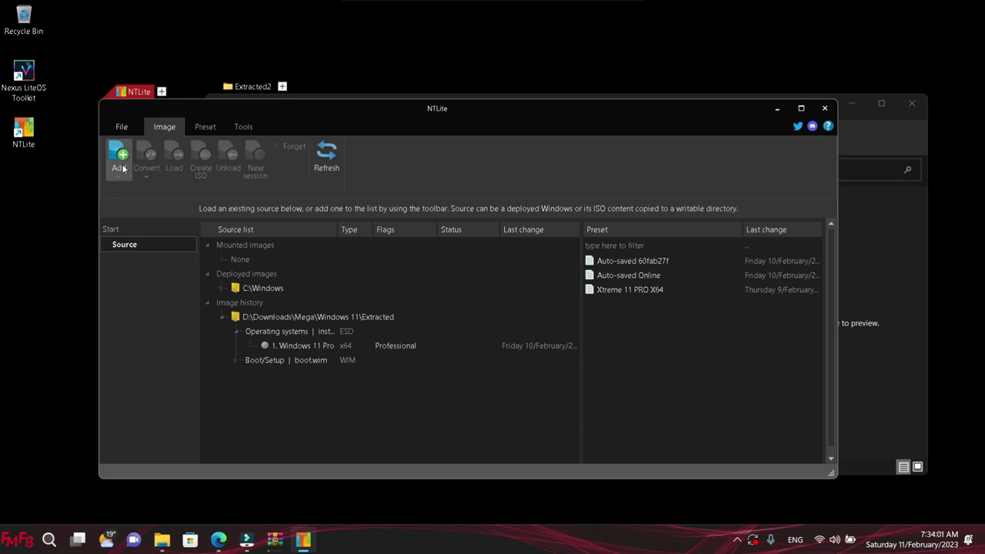
{"action": "left_click", "coordinate": [122, 177]}
{"action": "left_click", "coordinate": [129, 190]}
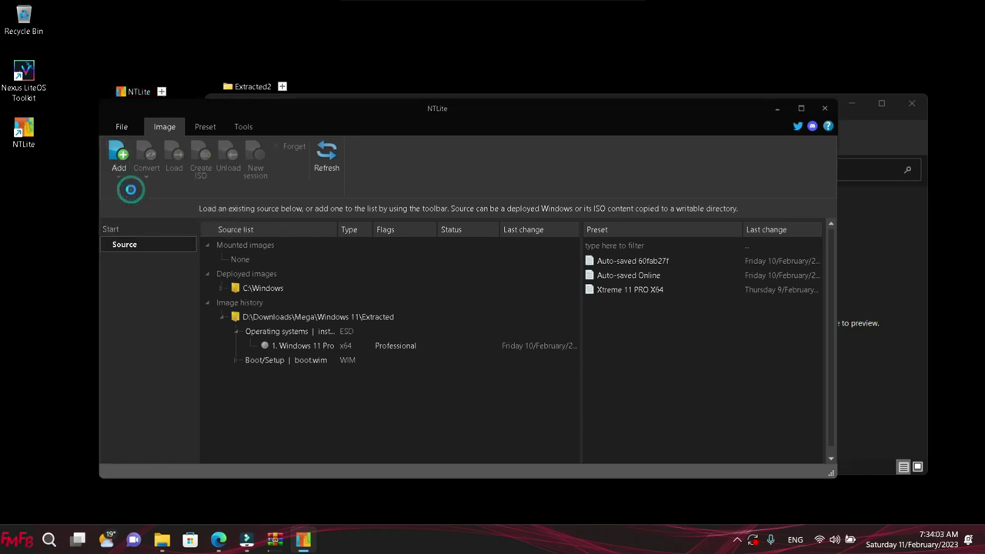
{"action": "double_click", "coordinate": [398, 262]}
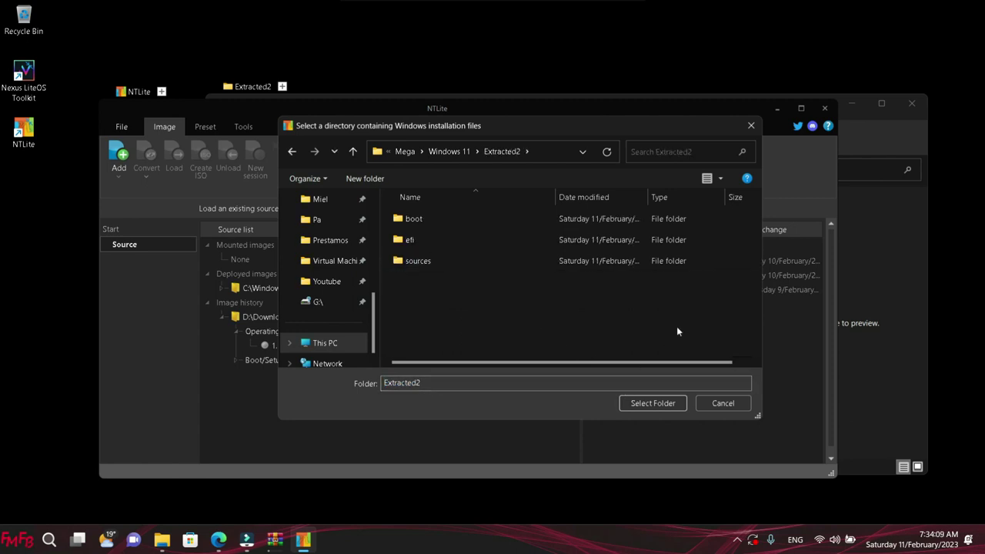
{"action": "left_click", "coordinate": [277, 469]}
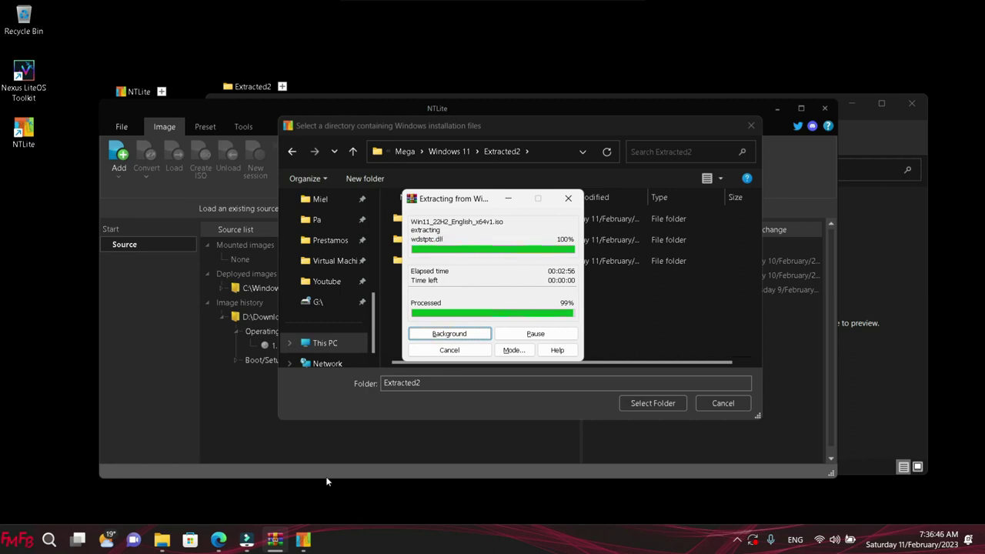
{"action": "left_click", "coordinate": [644, 409]}
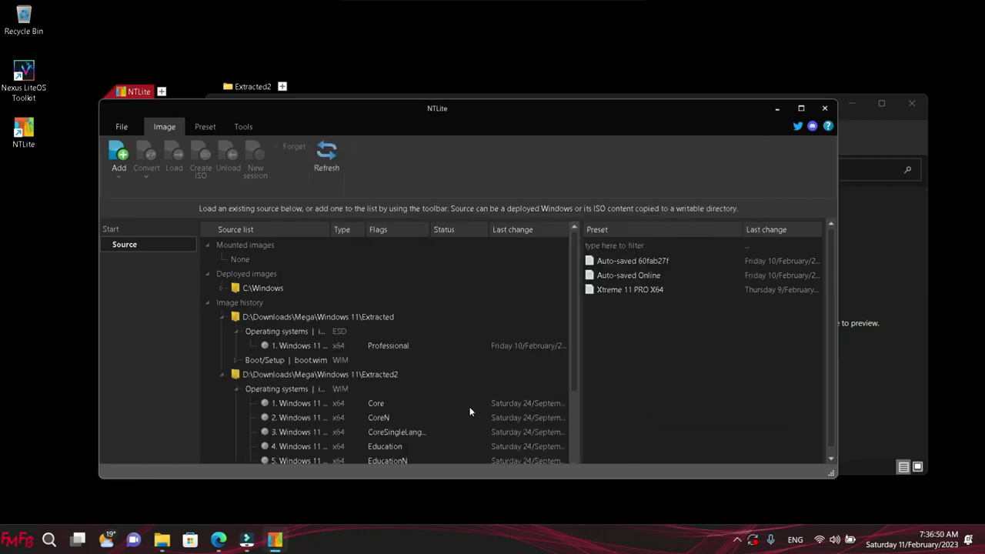
{"action": "scroll", "coordinate": [469, 407], "scroll_direction": "down", "scroll_amount": 2}
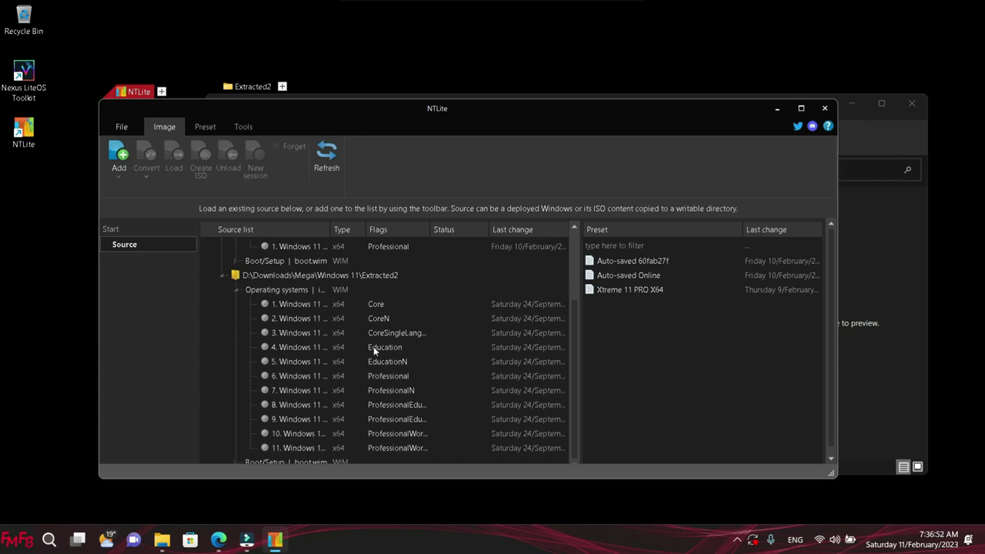
{"action": "double_click", "coordinate": [390, 375]}
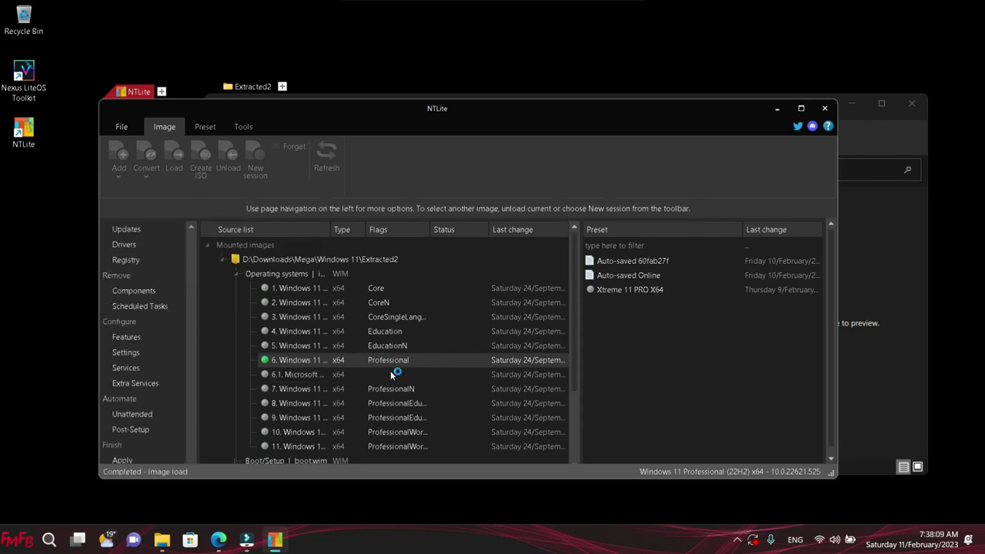
- Accept the component removal warning and mark the Language component under Localization for removal
{"action": "left_click", "coordinate": [133, 290]}
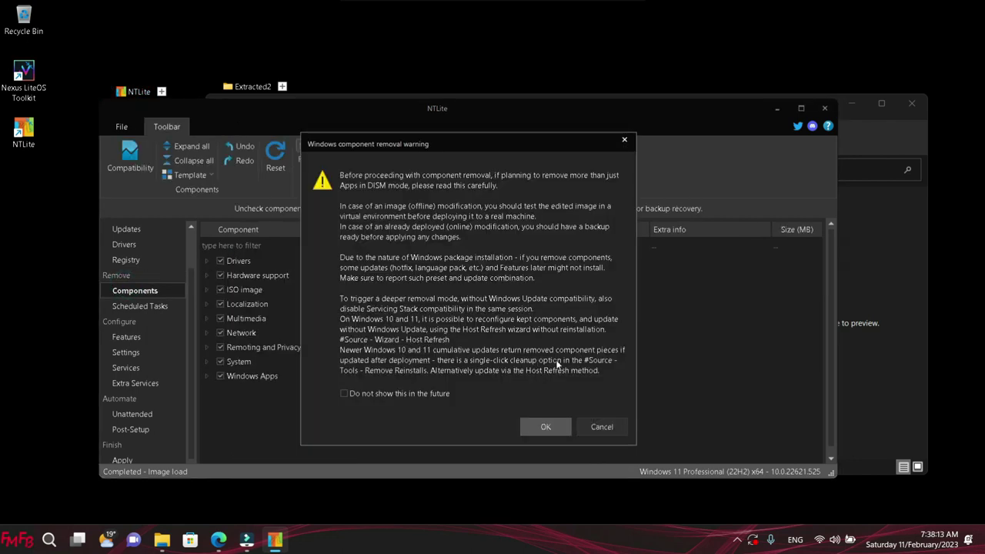
{"action": "left_click", "coordinate": [545, 426]}
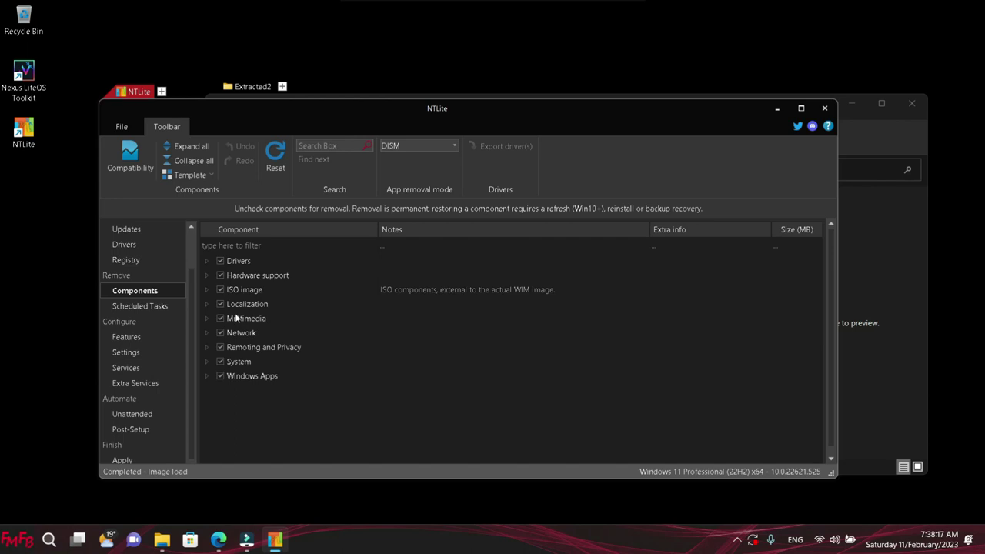
{"action": "left_click", "coordinate": [208, 305]}
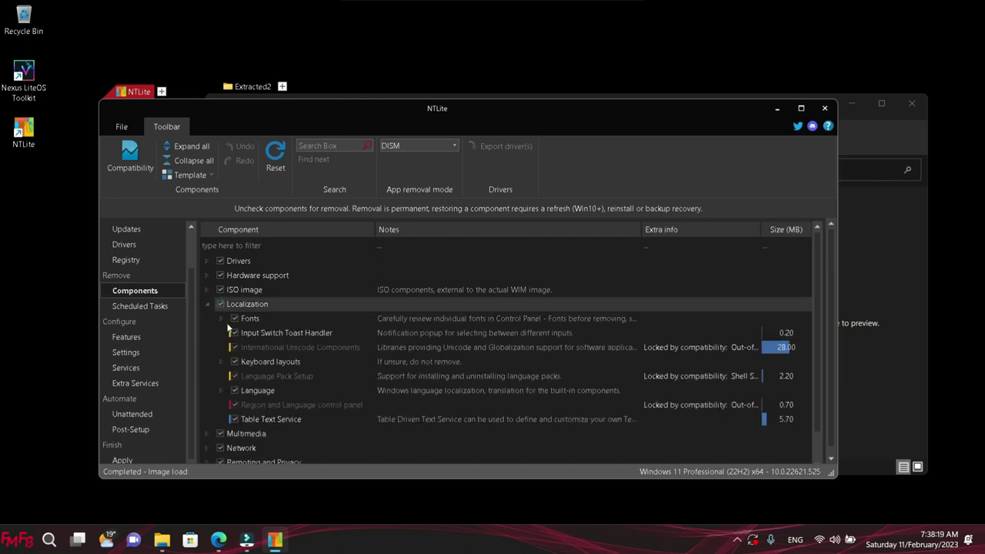
{"action": "left_click", "coordinate": [234, 390]}
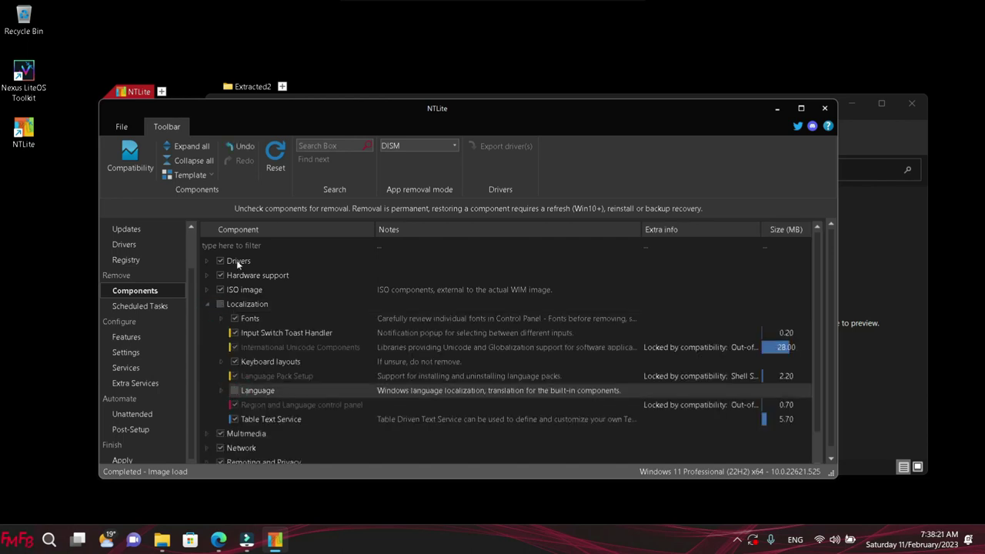
- Save the current image settings from the Source page as a new preset named Trial
{"action": "left_click", "coordinate": [127, 229]}
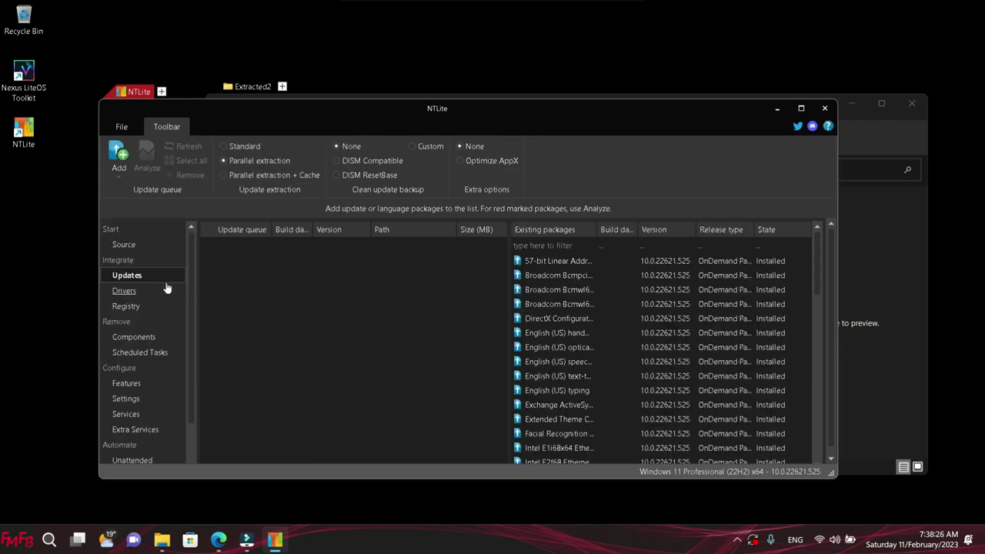
{"action": "left_click", "coordinate": [124, 244]}
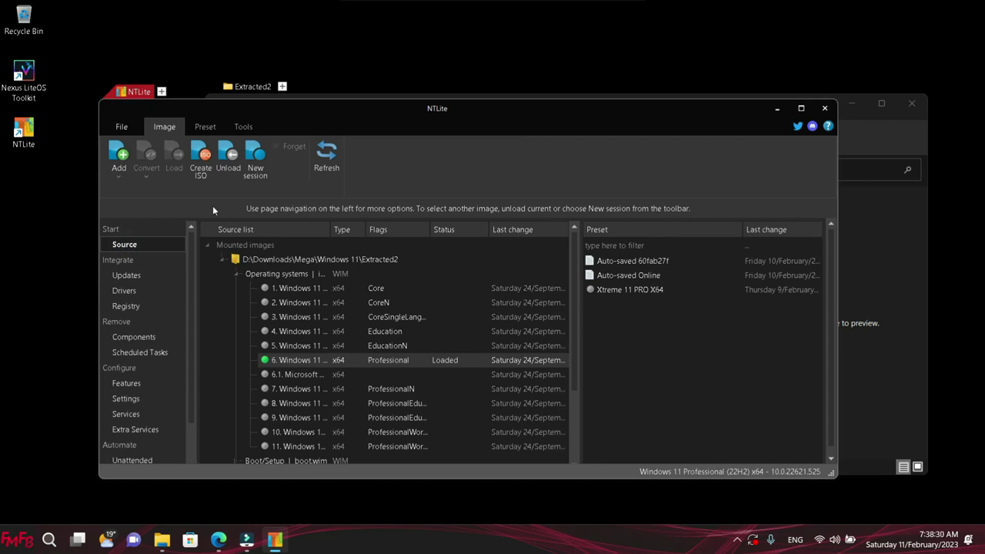
{"action": "left_click", "coordinate": [205, 128]}
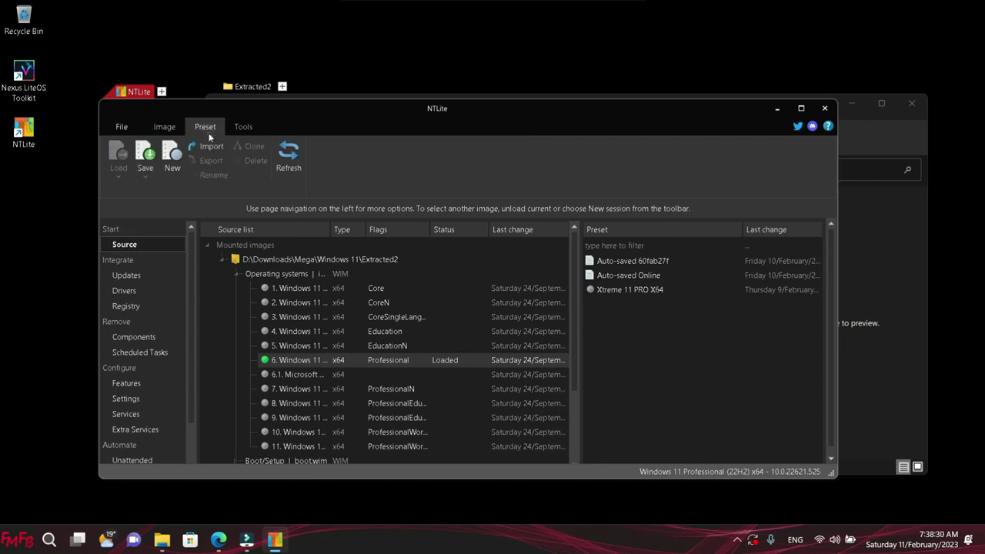
{"action": "left_click", "coordinate": [163, 176]}
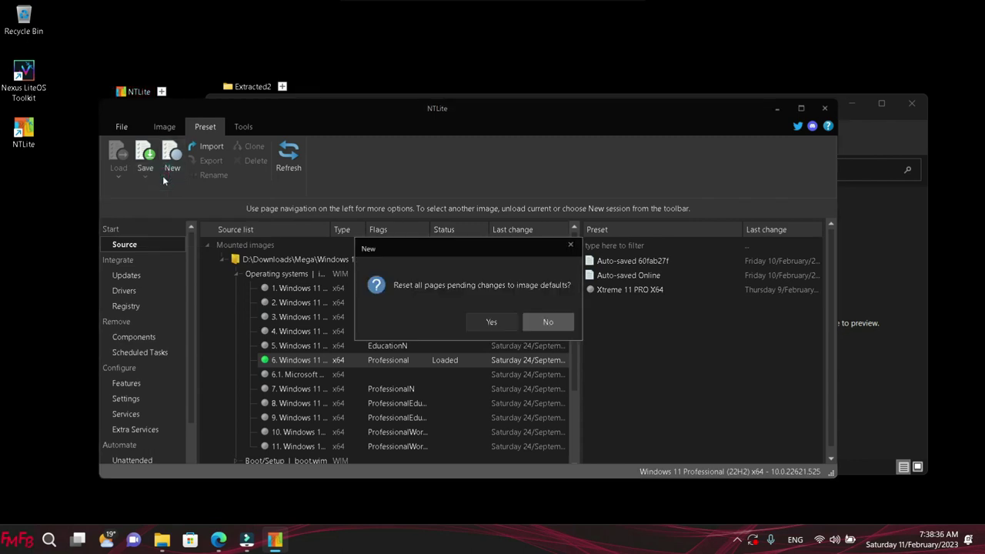
{"action": "left_click", "coordinate": [551, 320]}
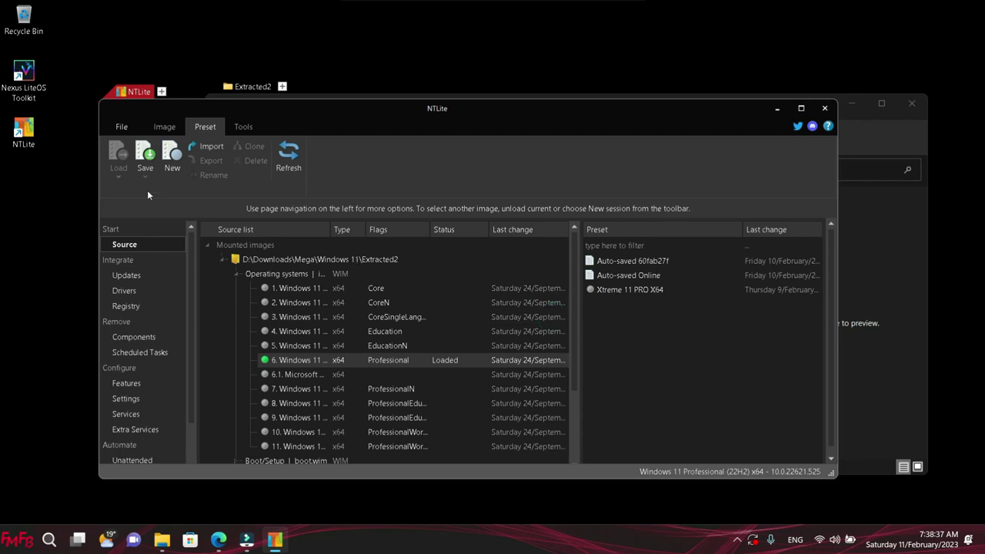
{"action": "left_click", "coordinate": [145, 163]}
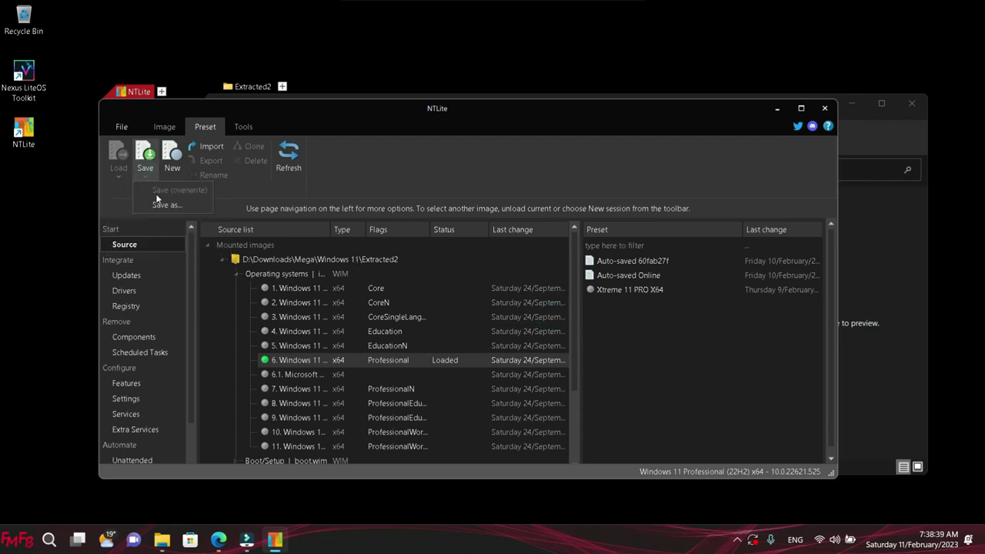
{"action": "left_click", "coordinate": [163, 204]}
{"action": "type", "text": "Tria"}
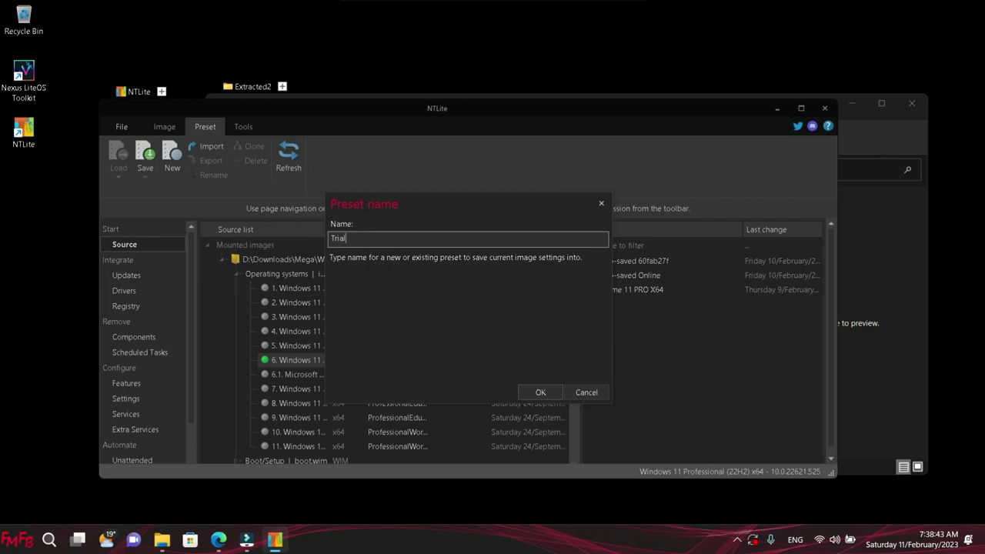
{"action": "type", "text": "l"}
{"action": "key", "text": "Return"}
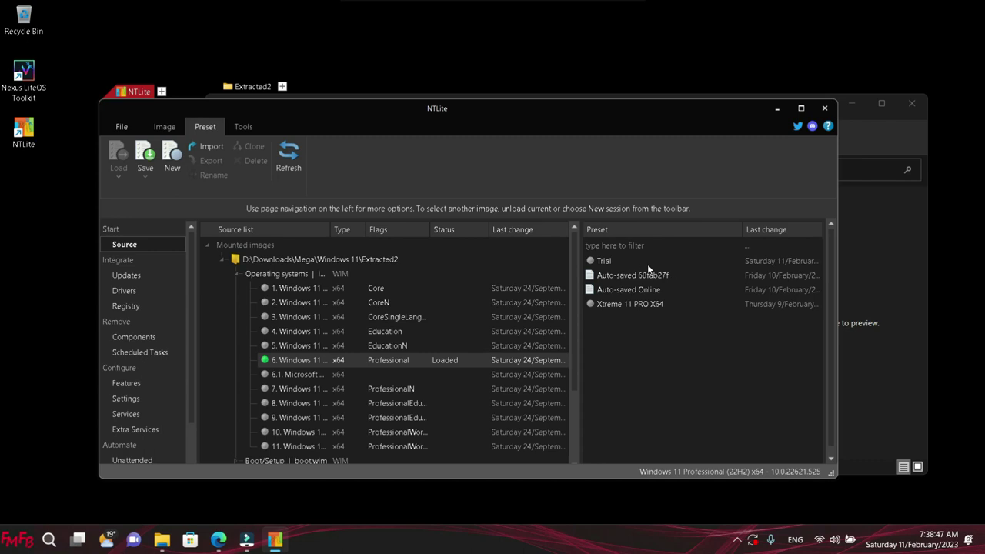
- Save the current image settings again into the existing Trial preset
{"action": "left_click", "coordinate": [627, 262]}
{"action": "right_click", "coordinate": [627, 261]}
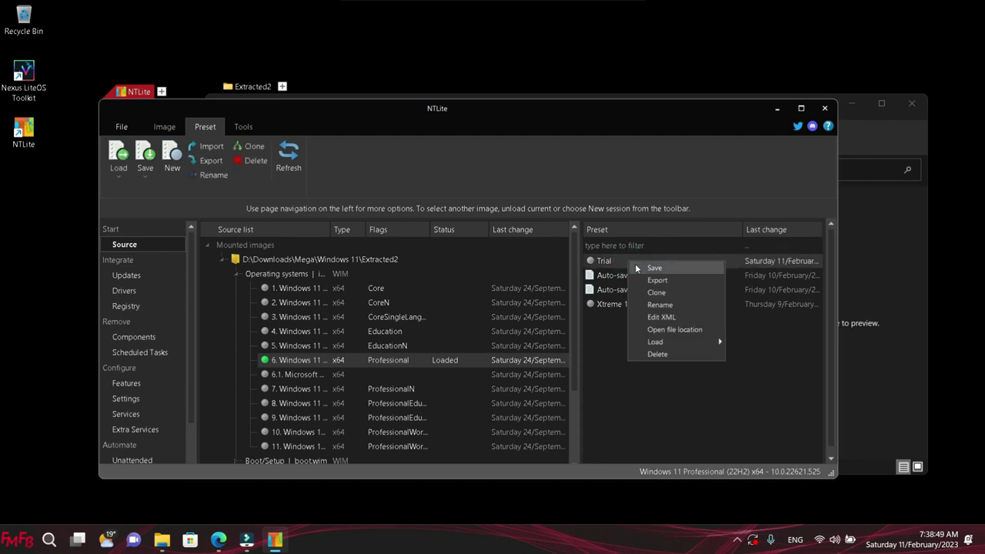
{"action": "left_click", "coordinate": [636, 268]}
{"action": "left_click", "coordinate": [513, 321]}
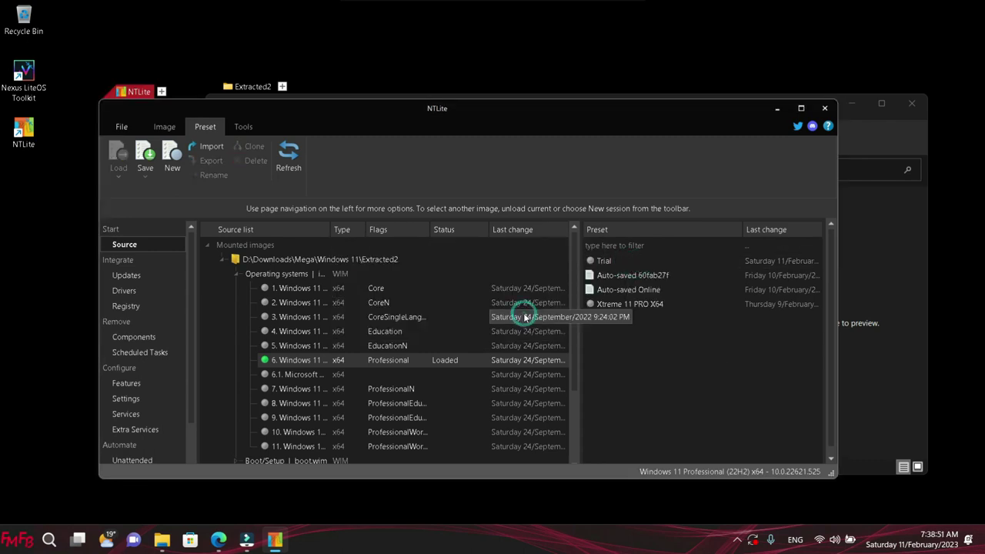
- Export the Trial preset as Trial.xml into the Ntlite Presets folder under D:\Downloads\Mega
{"action": "left_click", "coordinate": [600, 263]}
{"action": "right_click", "coordinate": [600, 262]}
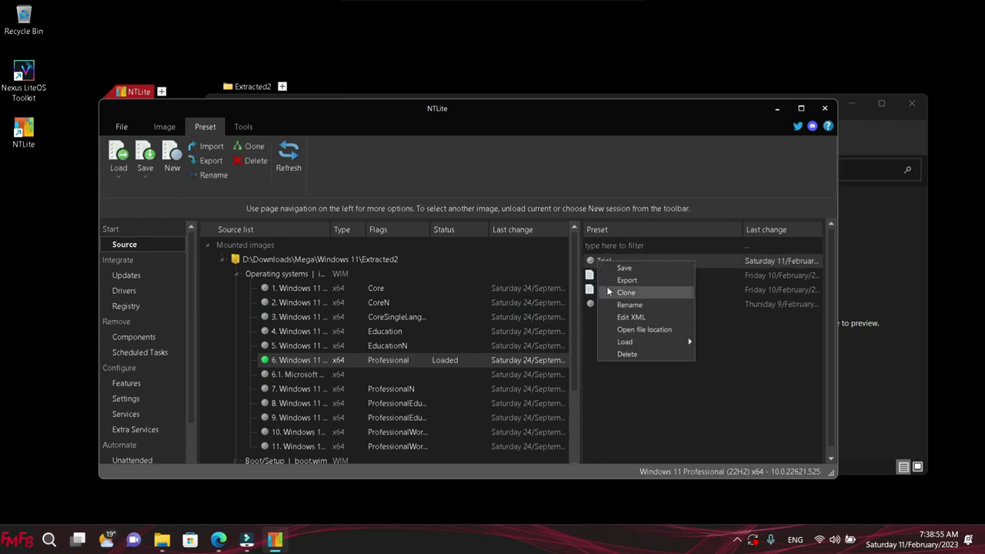
{"action": "left_click", "coordinate": [624, 280]}
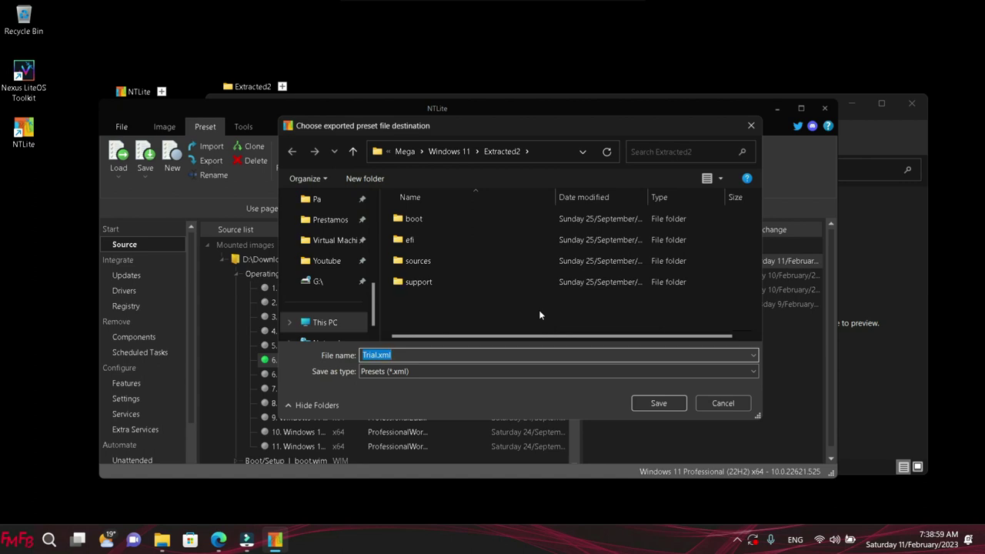
{"action": "left_click", "coordinate": [460, 151]}
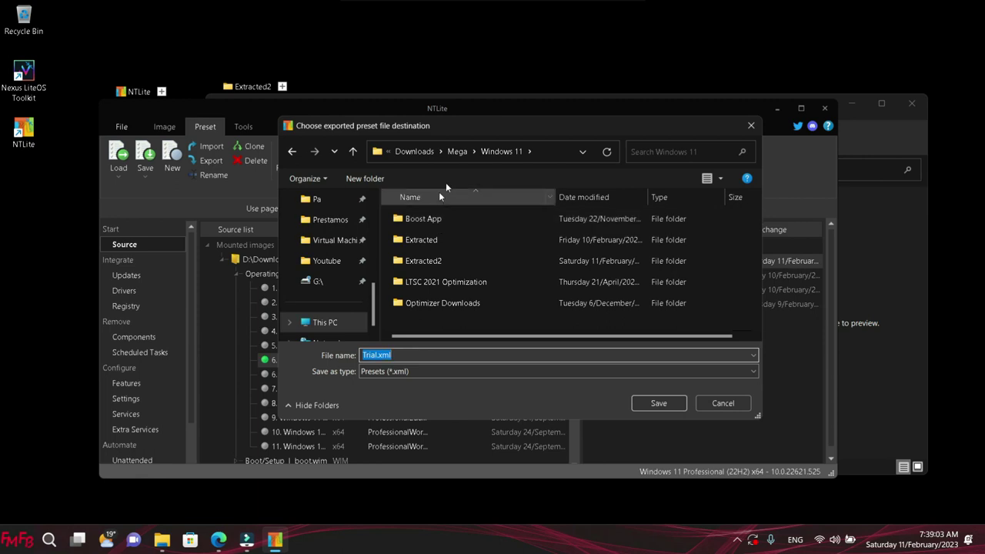
{"action": "left_click", "coordinate": [458, 153]}
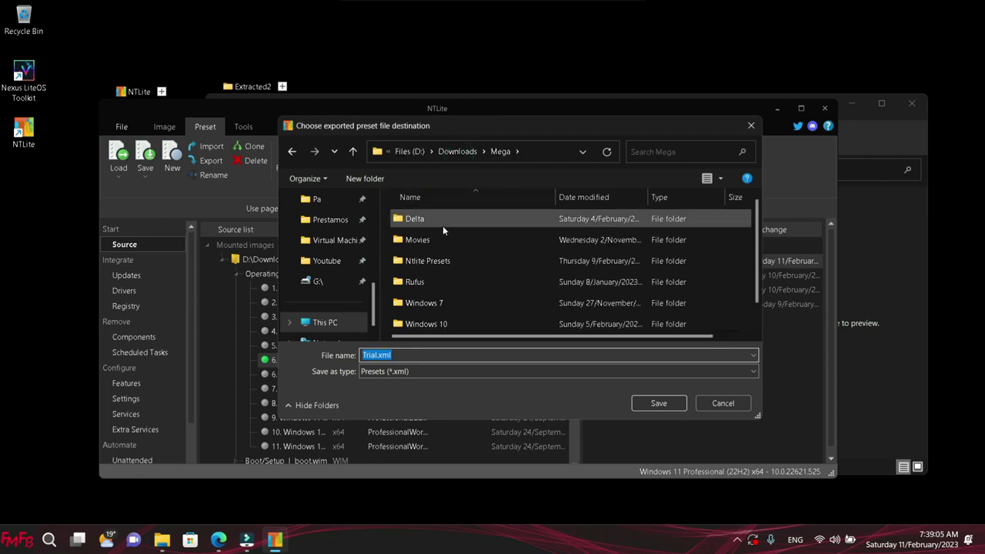
{"action": "double_click", "coordinate": [435, 259]}
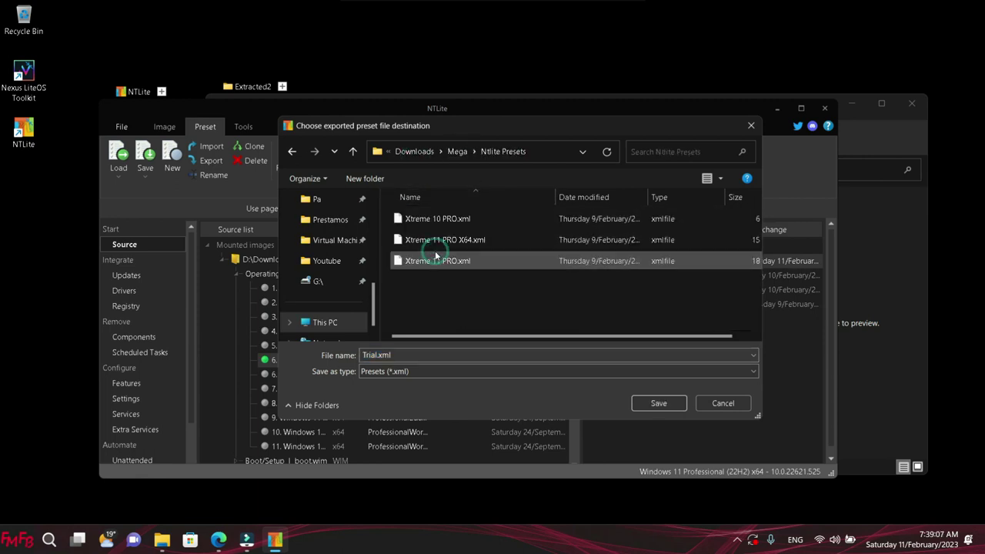
{"action": "left_click", "coordinate": [678, 407]}
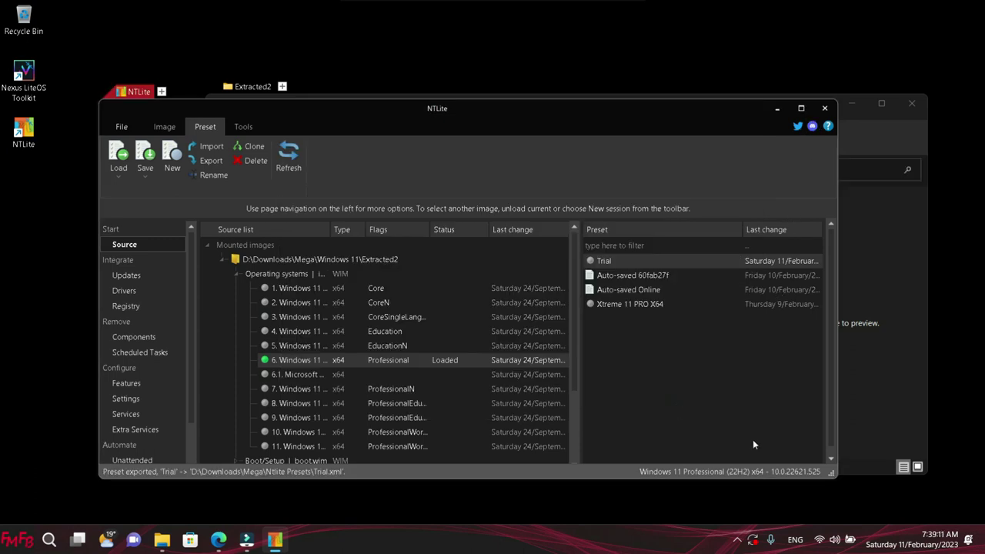
- Show the hidden system tray icons
{"action": "left_click", "coordinate": [736, 539]}
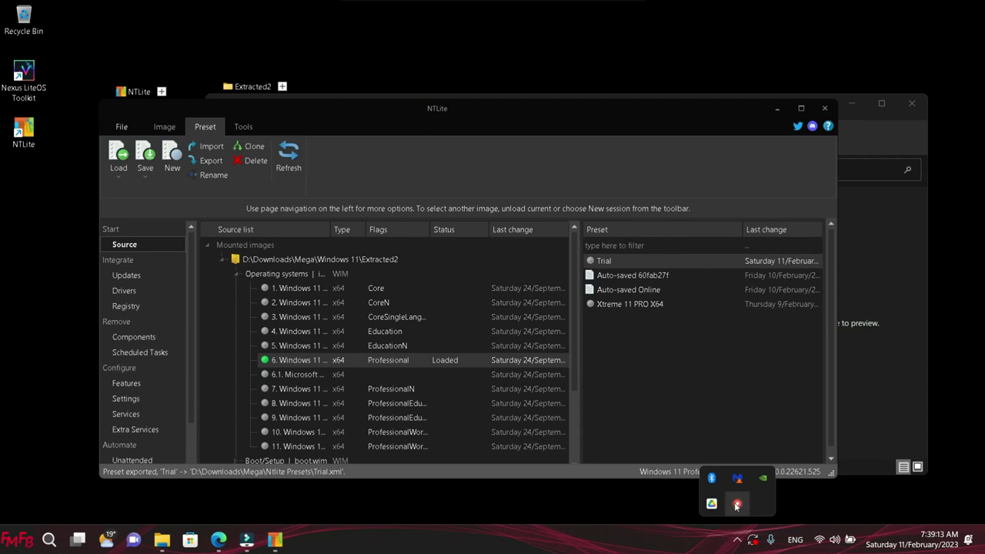